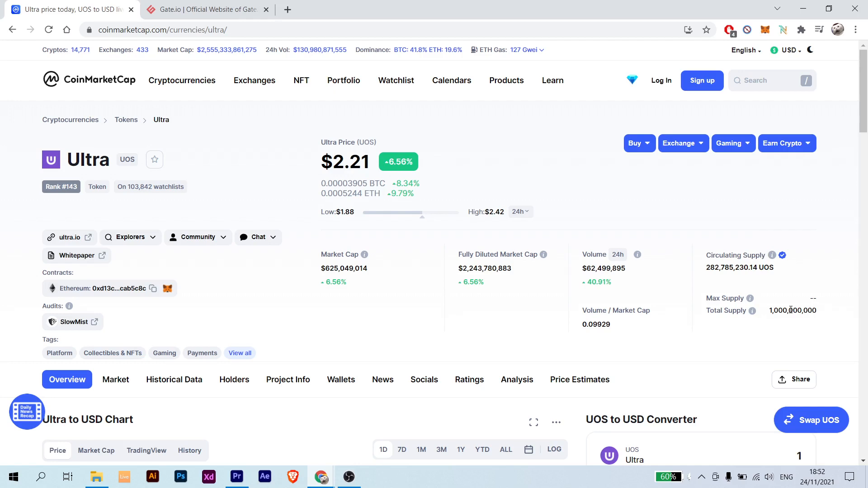
# Open Ultra's market list and review the exchanges and pairs that trade UOS.
pyautogui.scroll(-3, 2, 176)
pyautogui.click(118, 265)
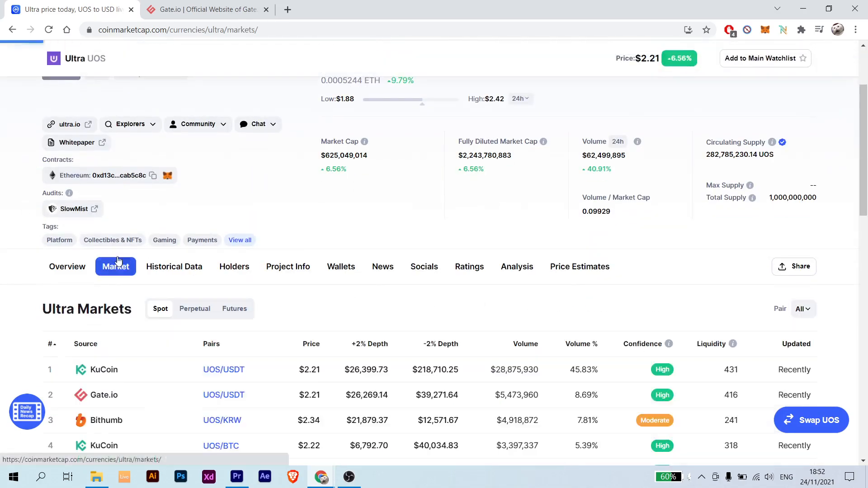
pyautogui.scroll(-3, 28, 170)
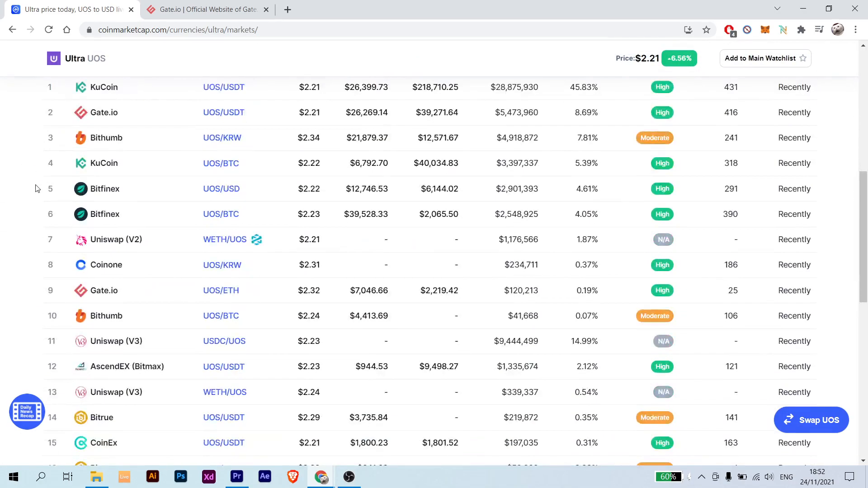
pyautogui.scroll(2, 2, 199)
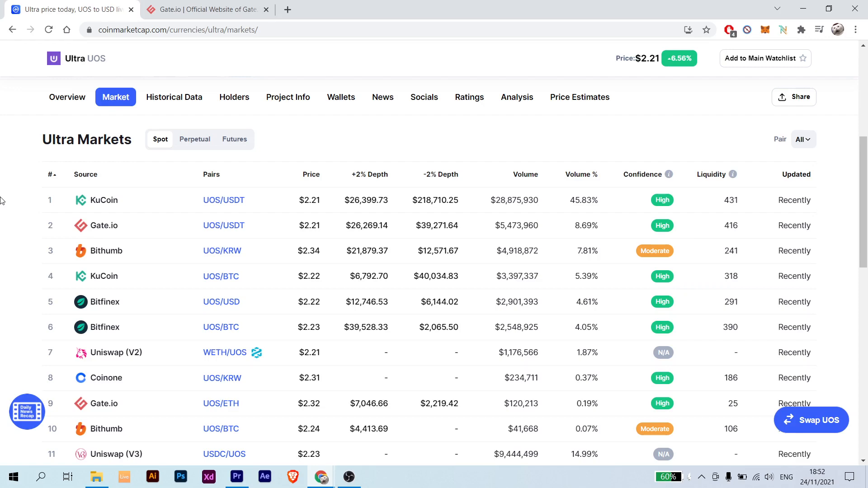
# Switch to the Gate.io site and open the wallet's deposit page, showing the Tether USDT deposit details.
pyautogui.click(206, 10)
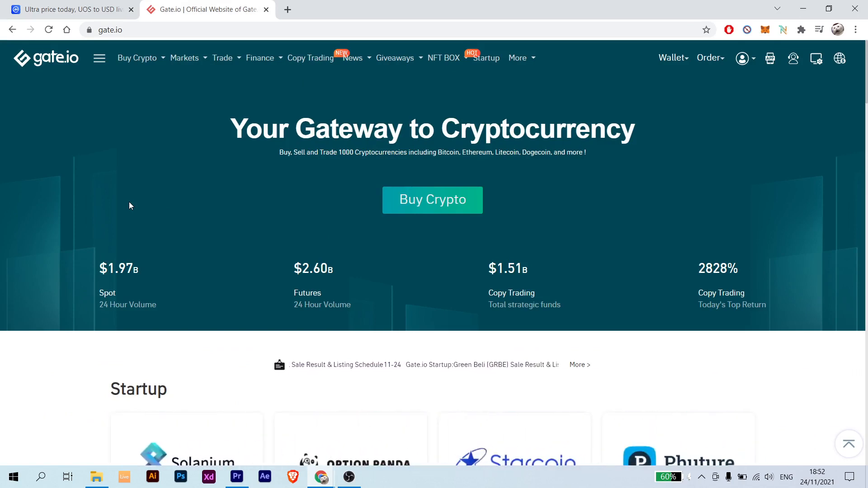
pyautogui.moveTo(678, 50)
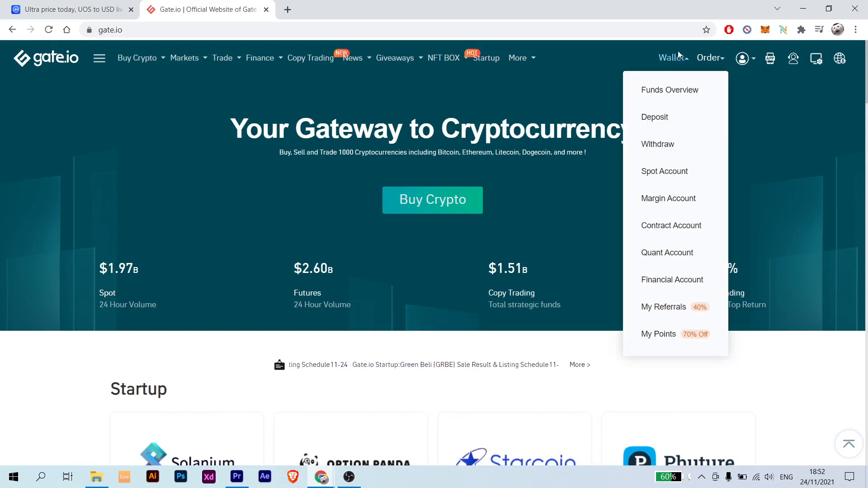
pyautogui.click(656, 119)
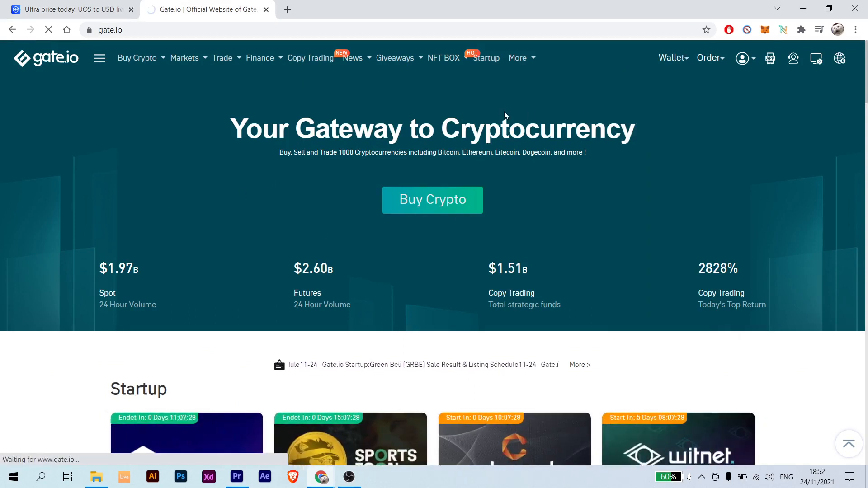
pyautogui.scroll(-3, 577, 105)
pyautogui.scroll(1, 581, 103)
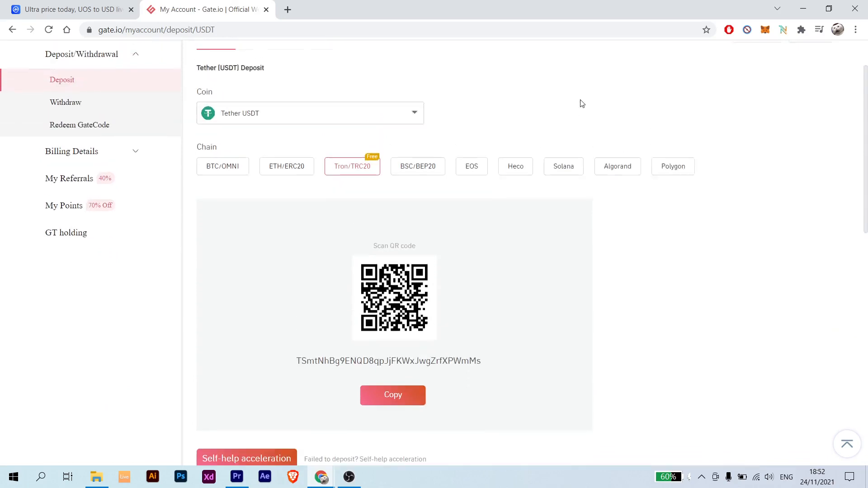
# Look through the list of coins available for deposit and close it without changing the coin.
pyautogui.click(412, 118)
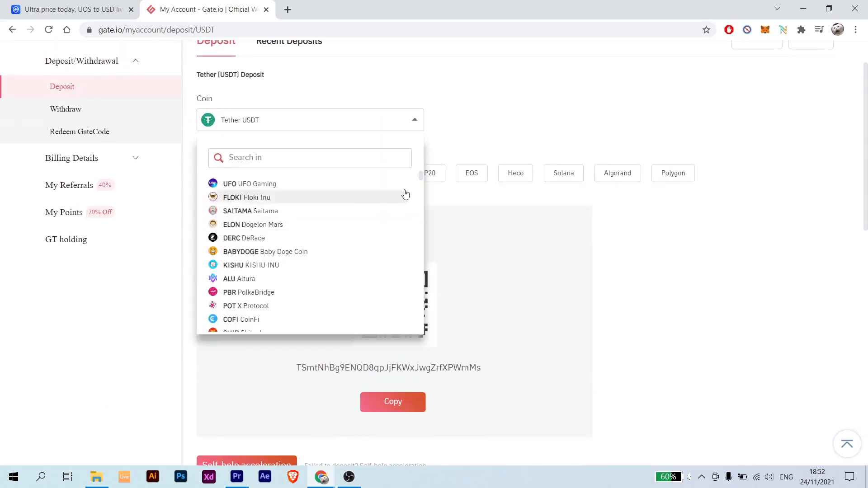
pyautogui.click(660, 269)
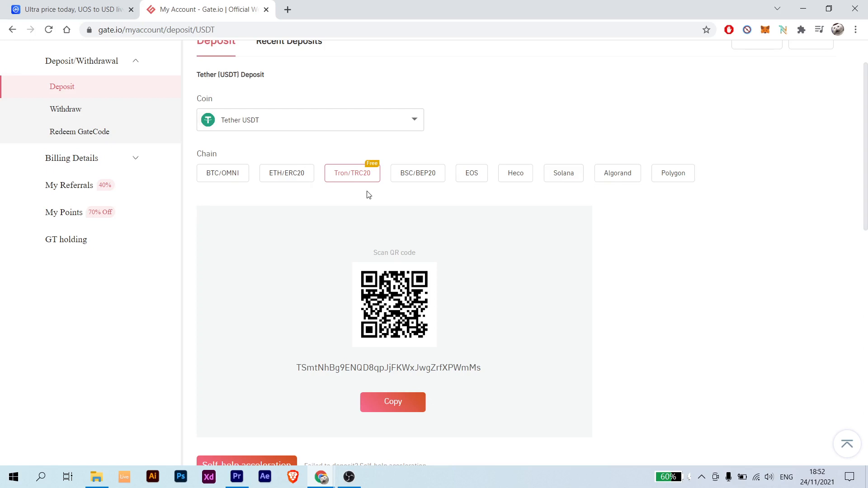
pyautogui.scroll(2, 541, 241)
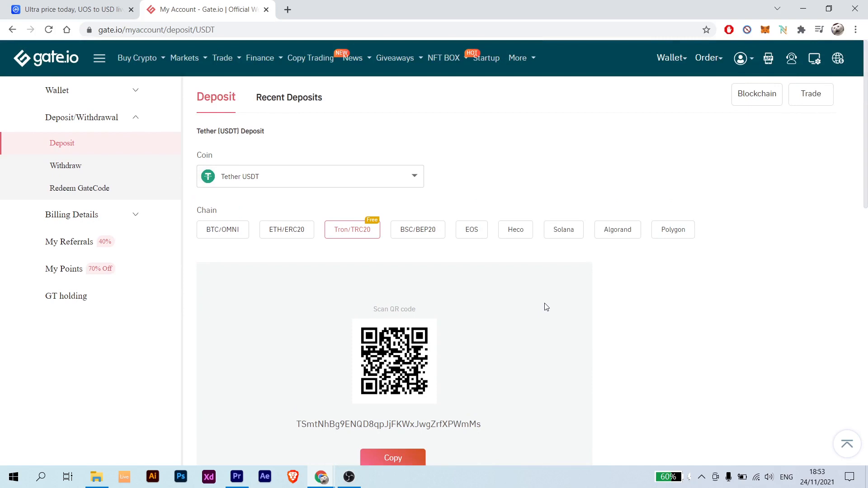
# Open spot trading, search the coin list for "ltc" and bring up the LTC_USDT pair's buy and sell order forms.
pyautogui.moveTo(223, 60)
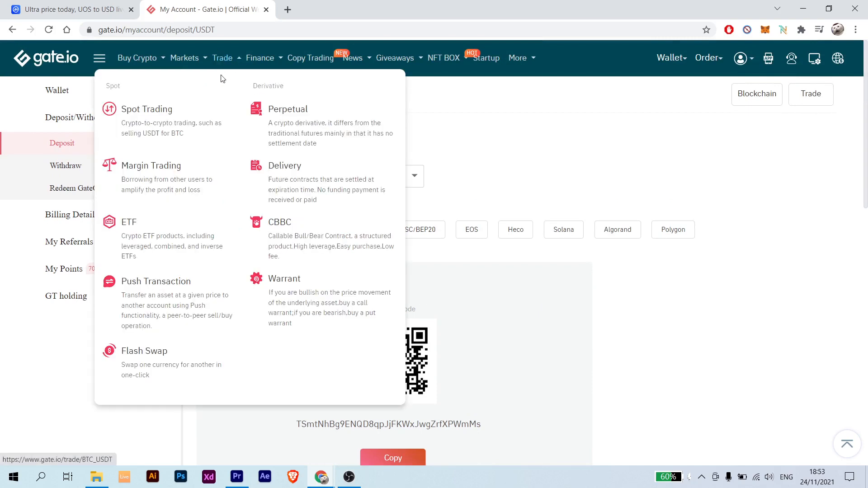
pyautogui.click(201, 113)
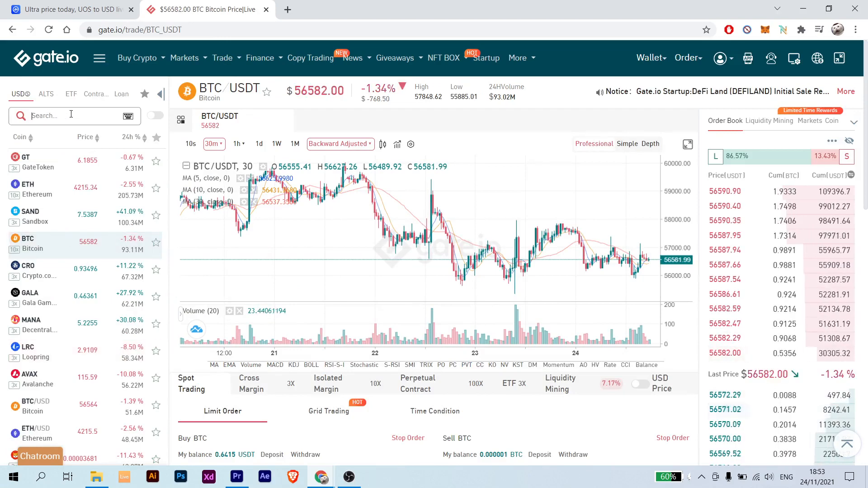
pyautogui.write('ltc')
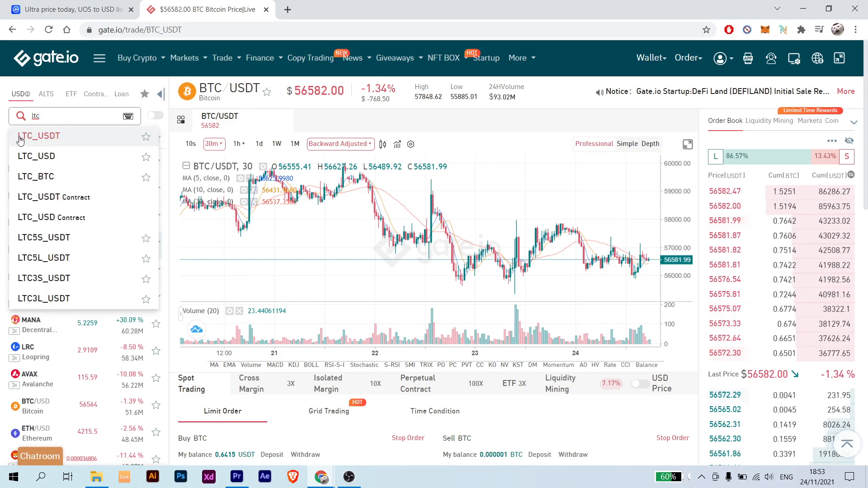
pyautogui.click(63, 140)
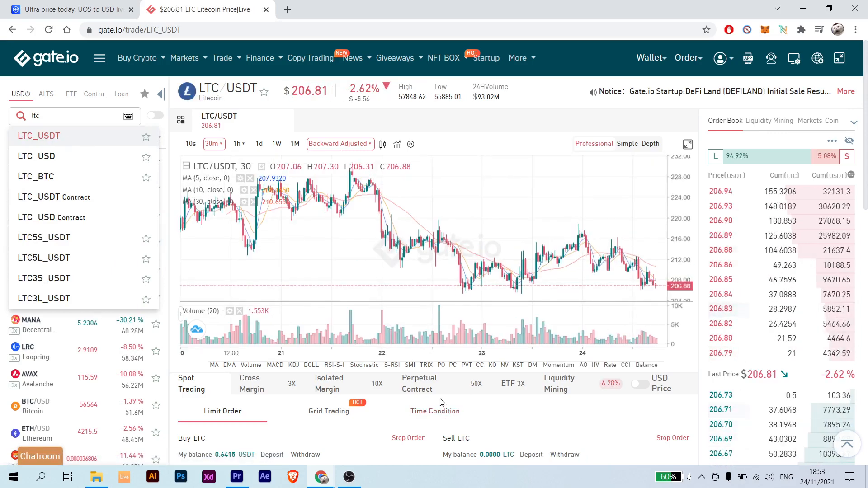
pyautogui.scroll(-1, 436, 407)
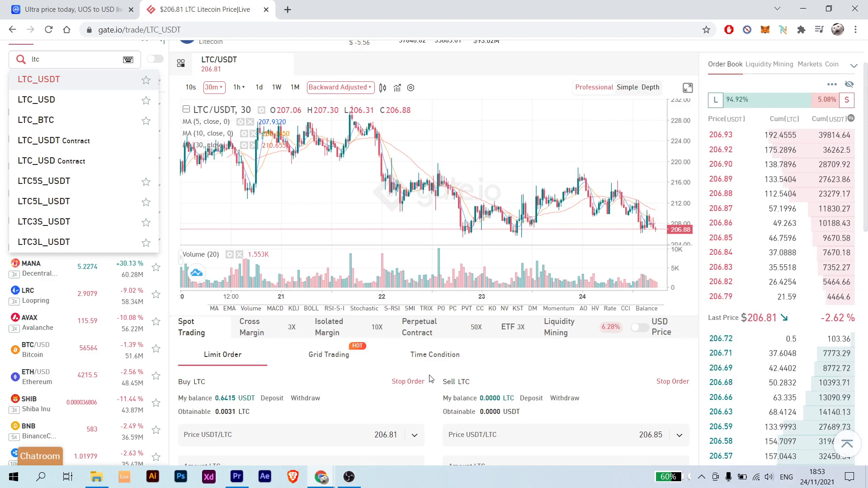
pyautogui.scroll(-3, 430, 379)
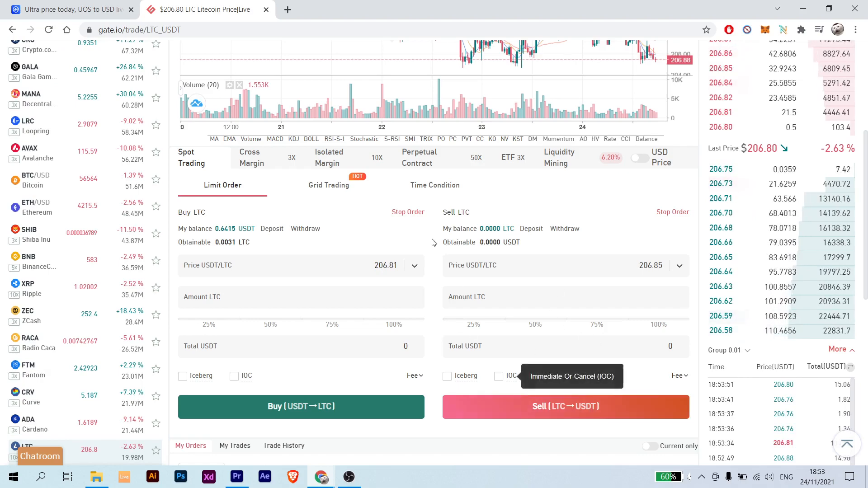
# Search the coin list for "ultra" and open the UOS_USDT trading pair.
pyautogui.scroll(5, 436, 273)
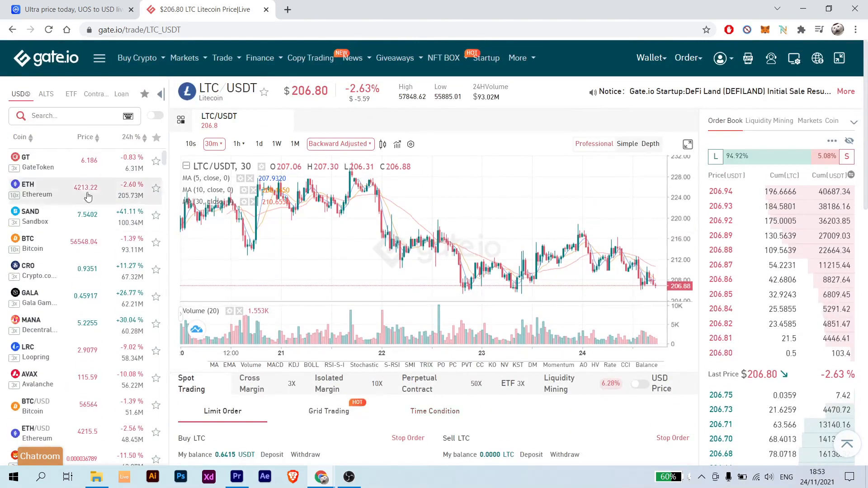
pyautogui.click(81, 117)
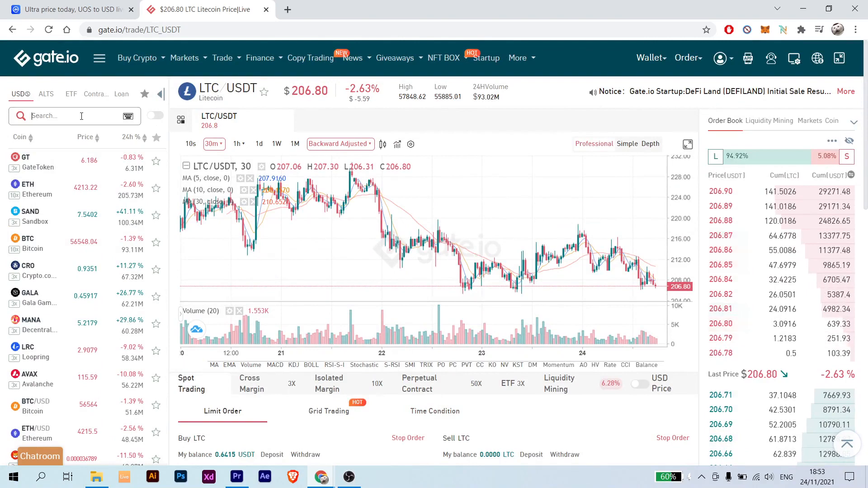
pyautogui.write('ultra')
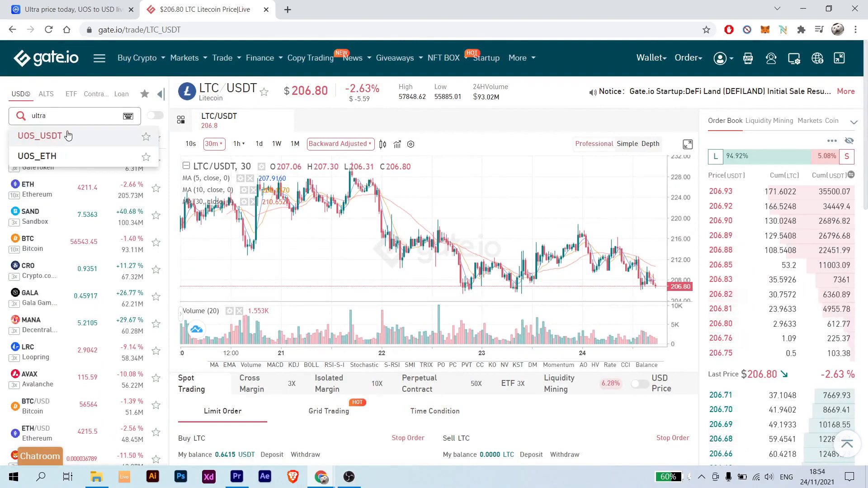
pyautogui.click(49, 137)
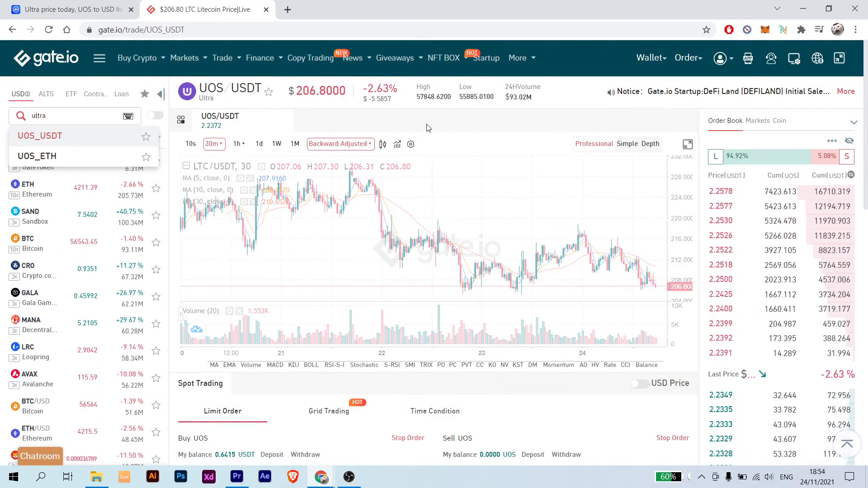
# Set the UOS limit buy order's amount to 50% of the available USDT balance.
pyautogui.scroll(-3, 437, 275)
pyautogui.scroll(-2, 437, 275)
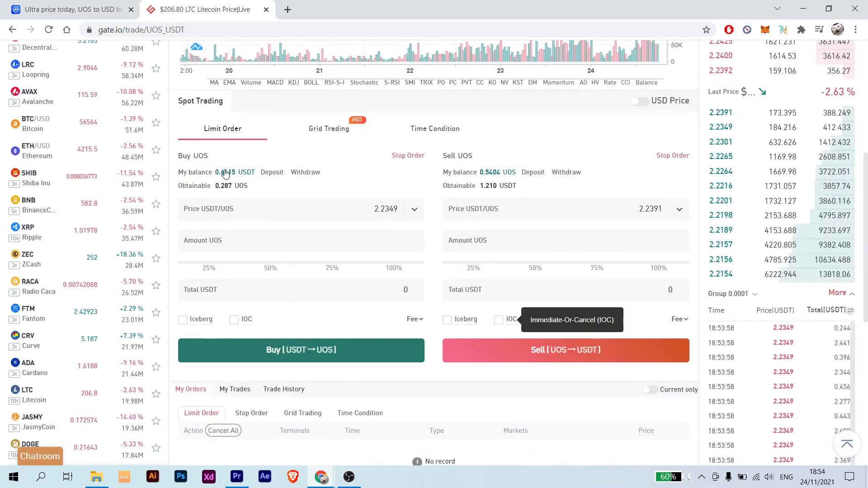
pyautogui.click(230, 175)
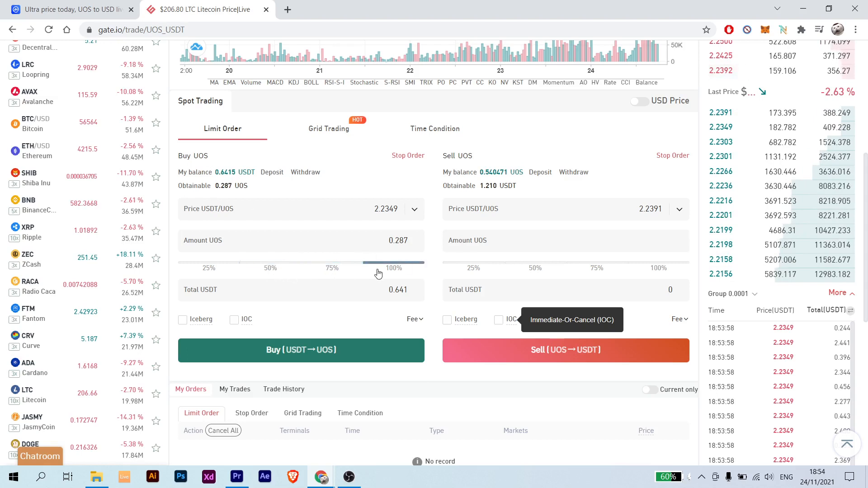
pyautogui.click(272, 269)
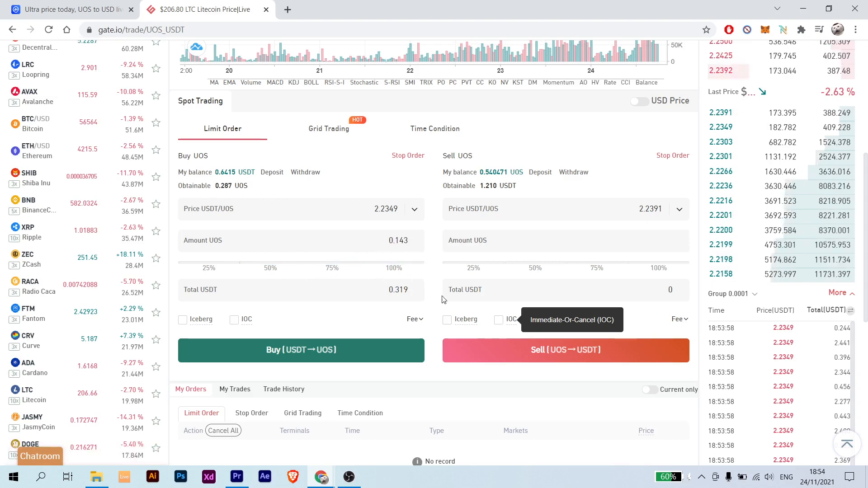
# Examine the UOS/USDT order book's buy and sell offers and last price alongside the limit order forms.
pyautogui.scroll(1, 436, 308)
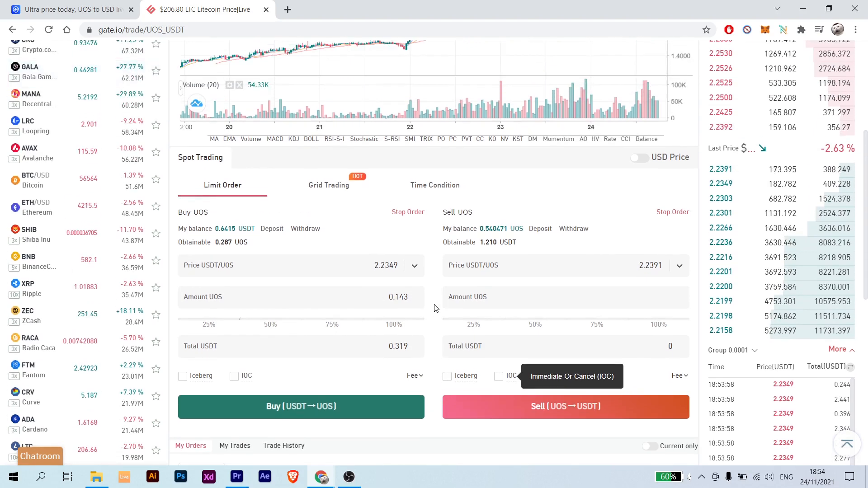
pyautogui.scroll(1, 701, 235)
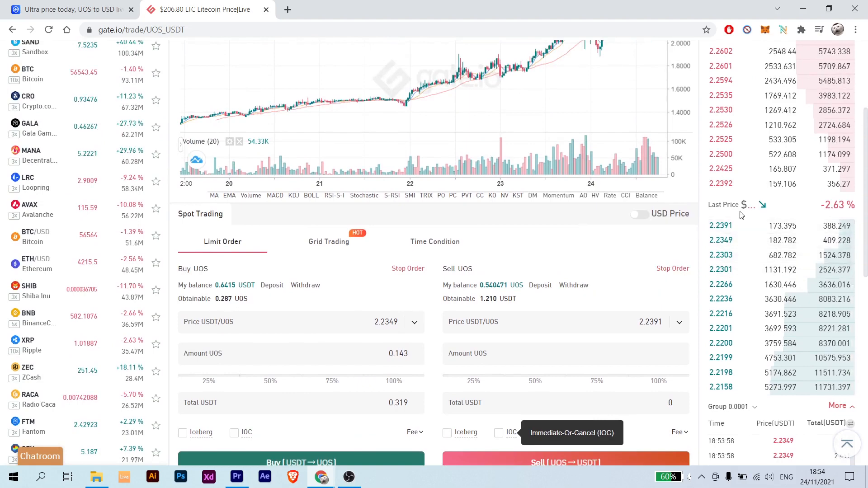
pyautogui.scroll(1, 687, 282)
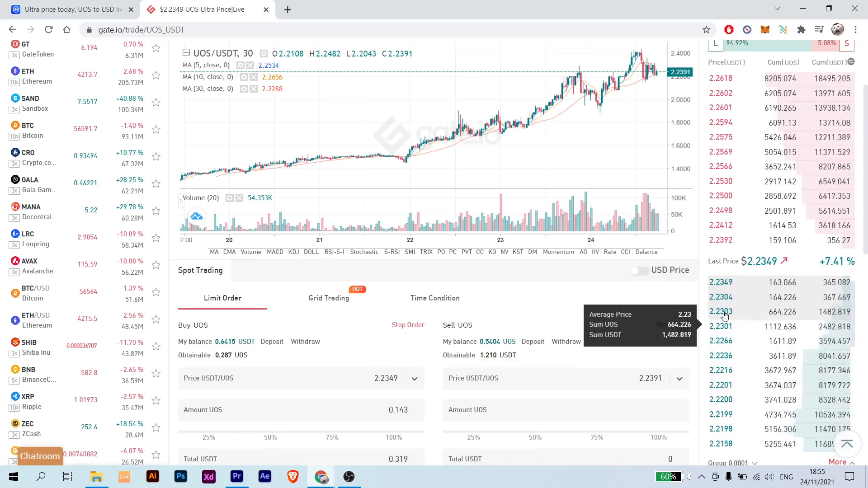
pyautogui.scroll(3, 729, 334)
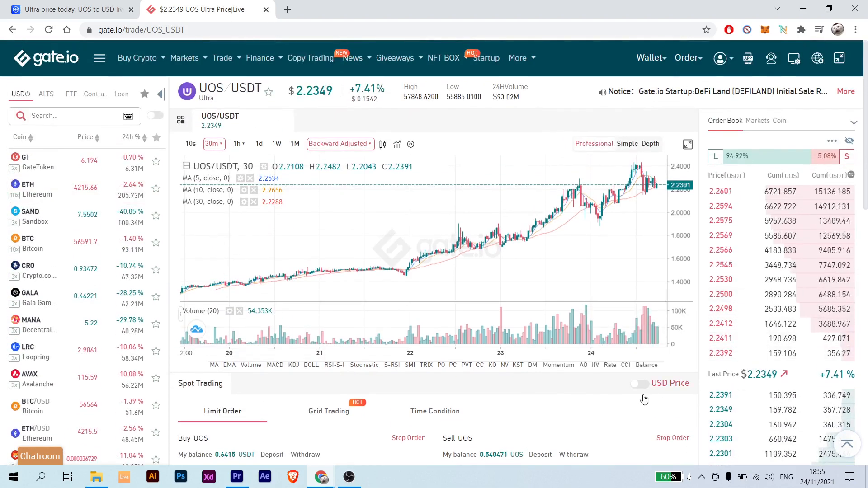
pyautogui.scroll(-3, 654, 399)
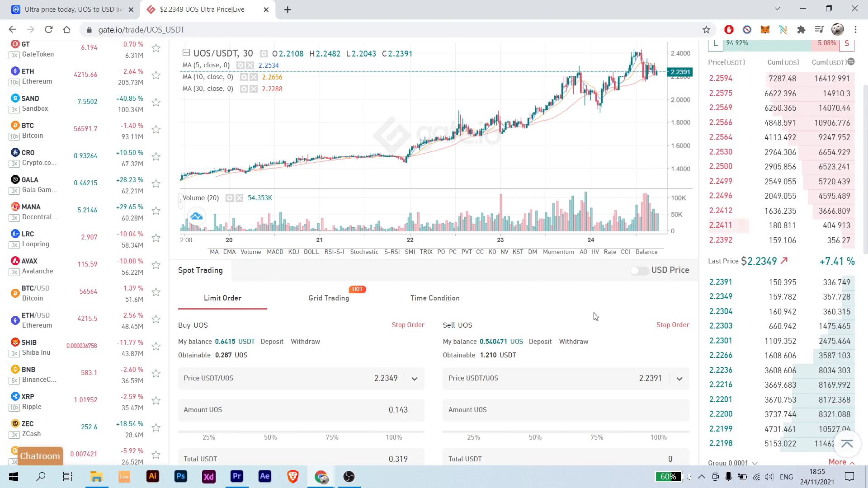
pyautogui.scroll(-1, 607, 281)
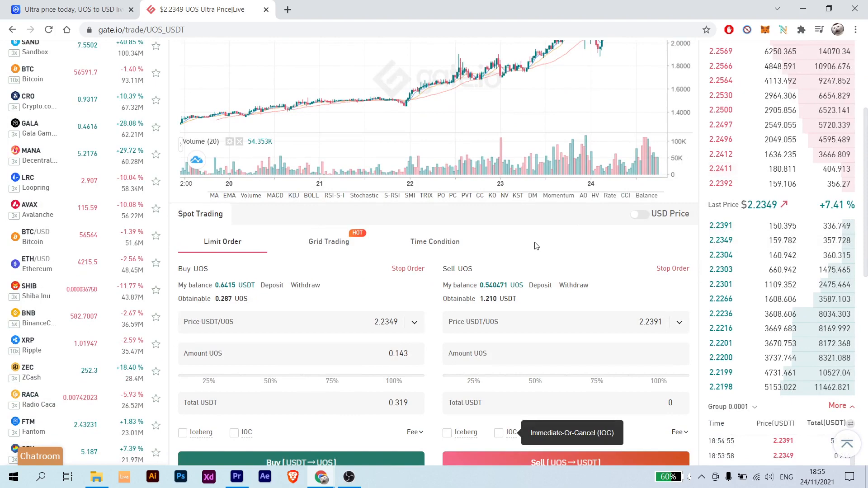
pyautogui.moveTo(735, 242)
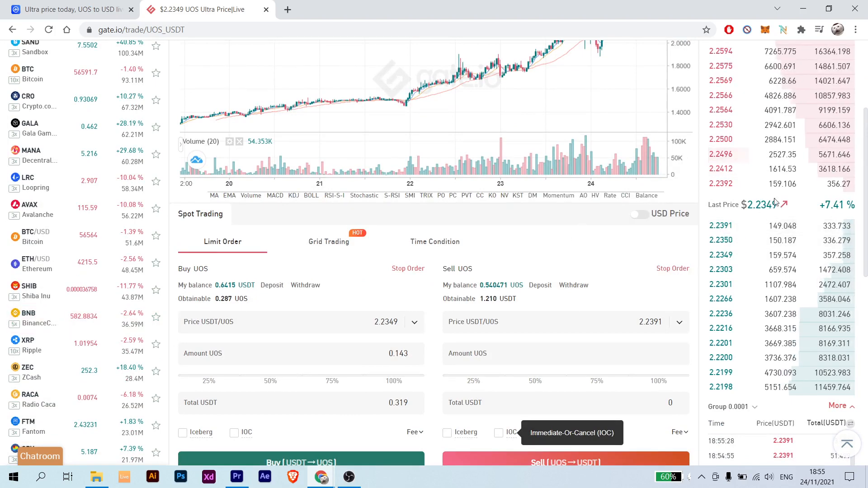
pyautogui.scroll(1, 757, 303)
pyautogui.moveTo(757, 303)
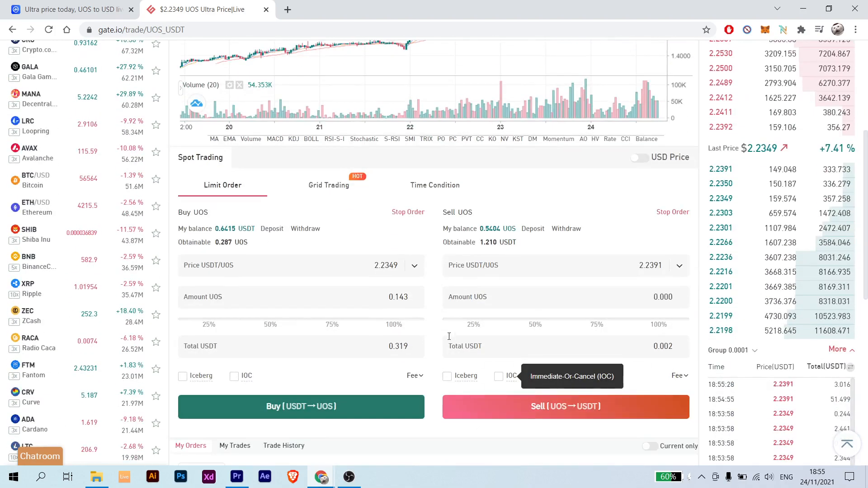
pyautogui.scroll(4, 557, 364)
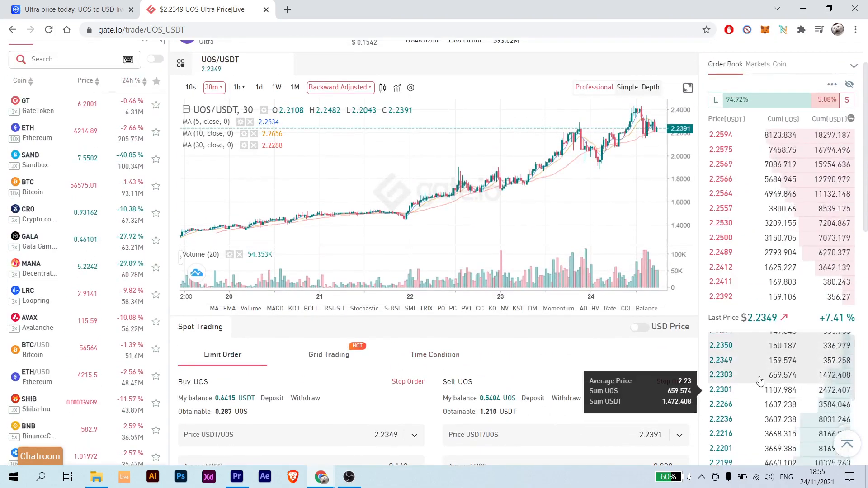
pyautogui.scroll(-4, 731, 380)
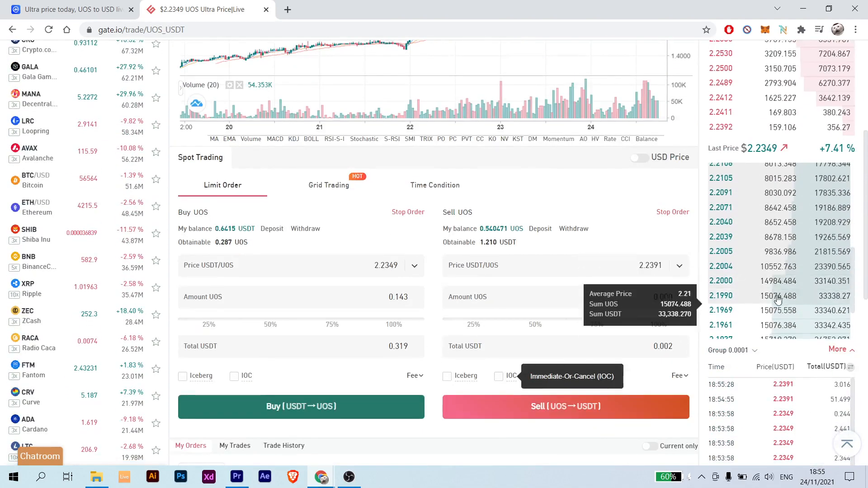
pyautogui.scroll(4, 740, 360)
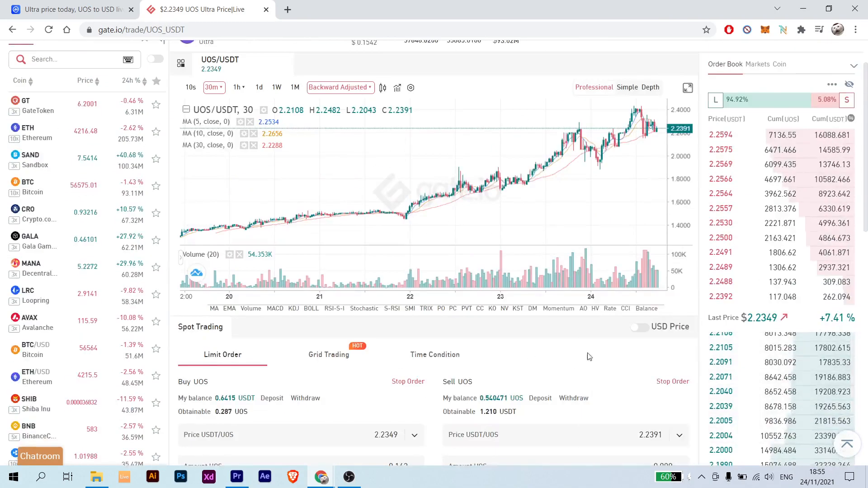
pyautogui.scroll(-1, 724, 389)
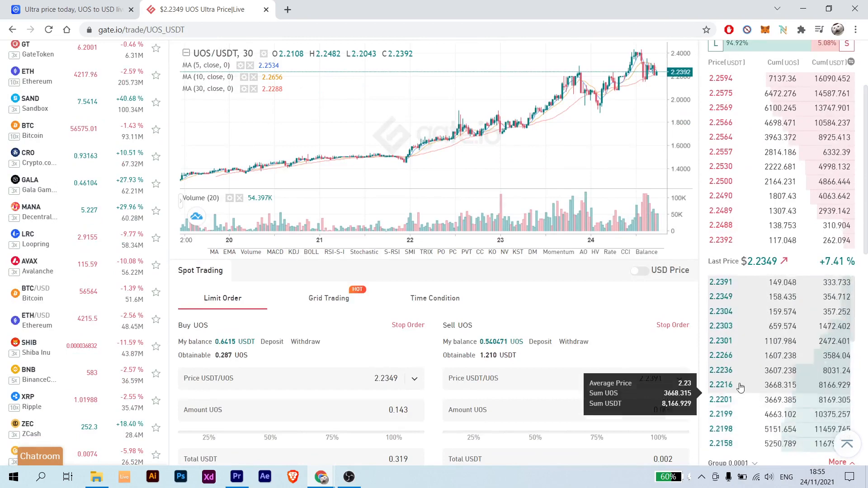
# Fill the UOS limit order forms from the order book's buy offer priced at 2.2304 USDT.
pyautogui.scroll(1, 539, 356)
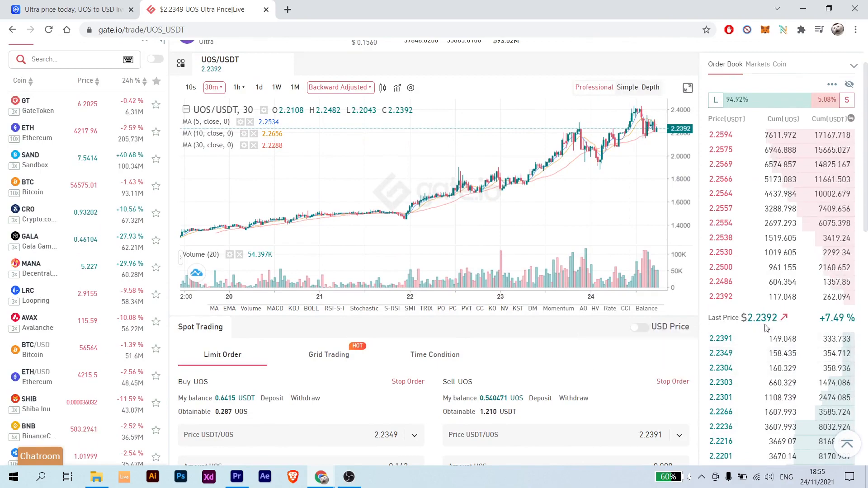
pyautogui.scroll(-1, 438, 352)
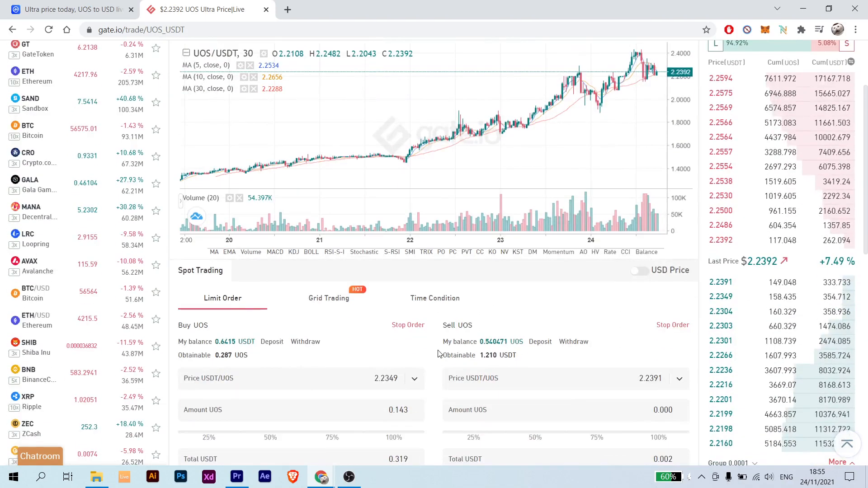
pyautogui.scroll(-2, 438, 353)
pyautogui.scroll(1, 438, 354)
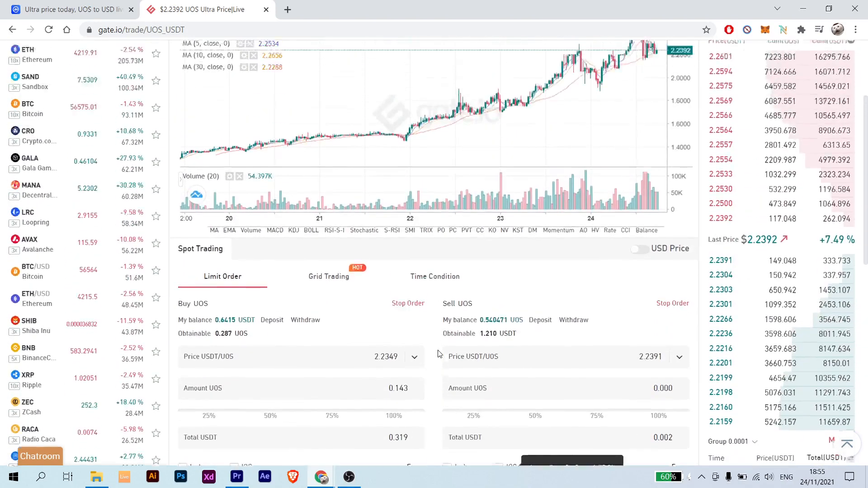
pyautogui.scroll(1, 437, 354)
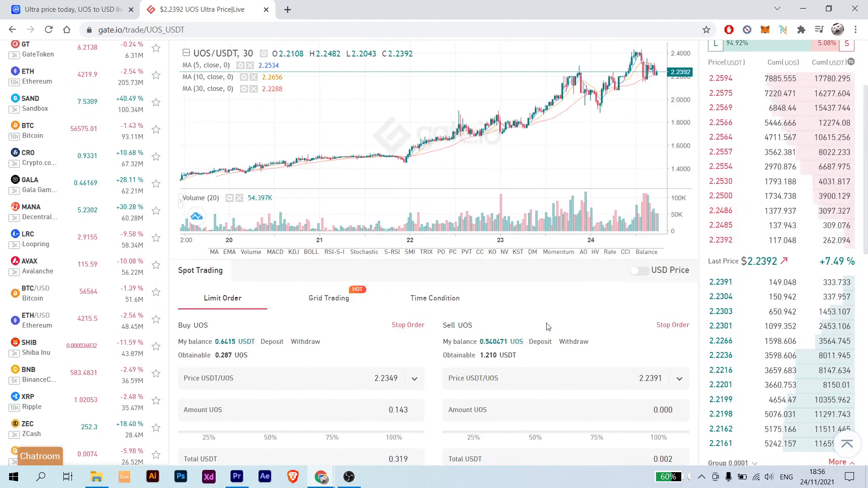
pyautogui.scroll(-1, 438, 316)
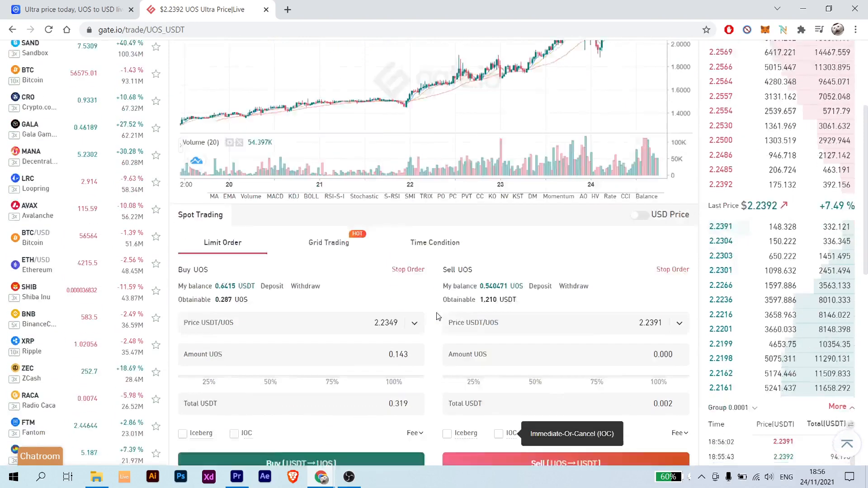
pyautogui.scroll(-1, 438, 317)
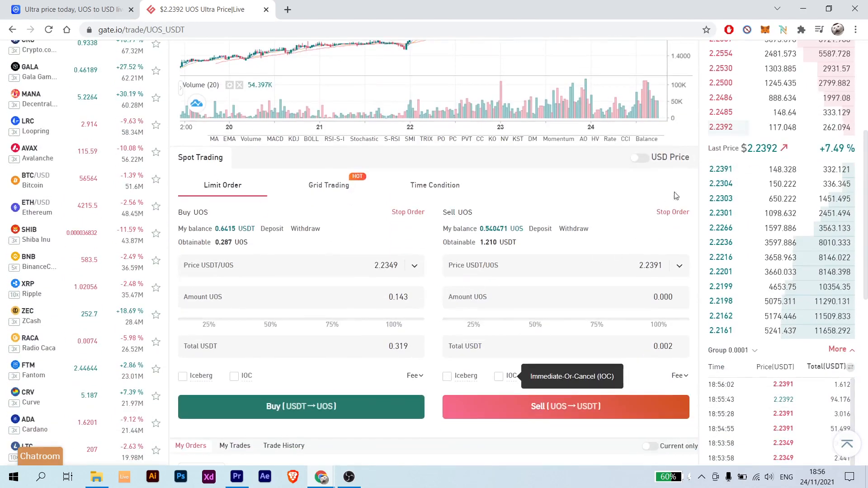
pyautogui.click(730, 184)
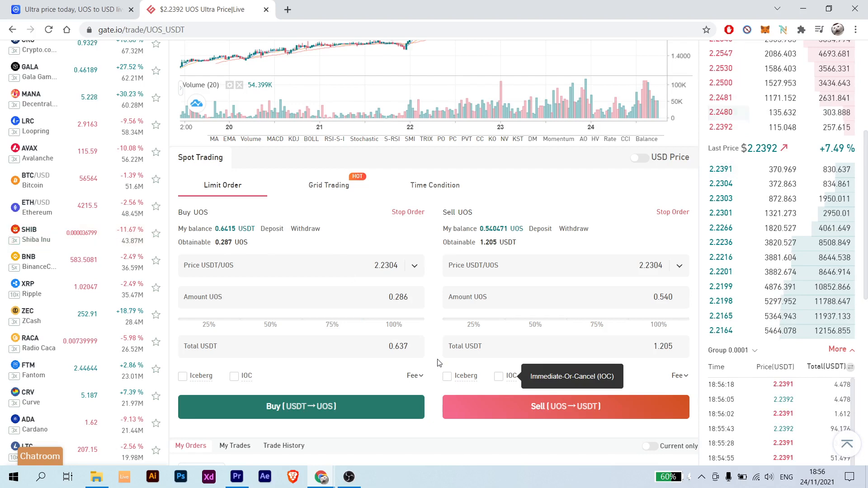
# Check the limit orders list under My Orders and compare the filled order forms with the UOS/USDT order book.
pyautogui.scroll(-4, 438, 364)
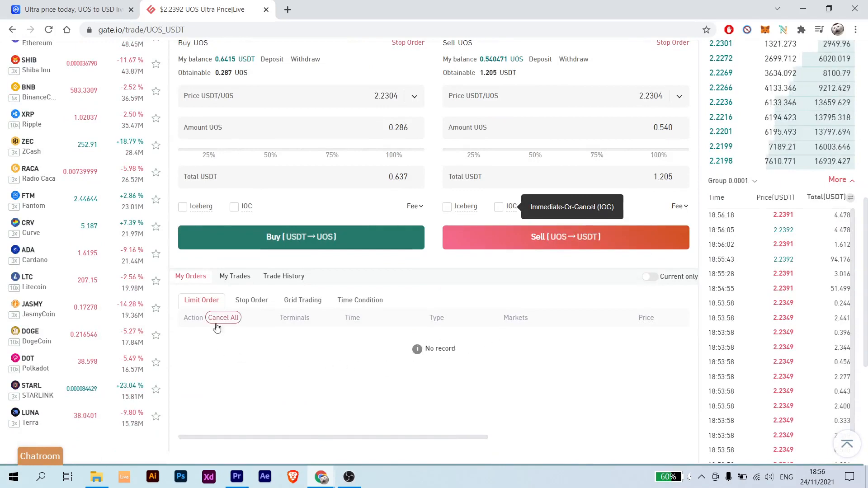
pyautogui.scroll(4, 258, 353)
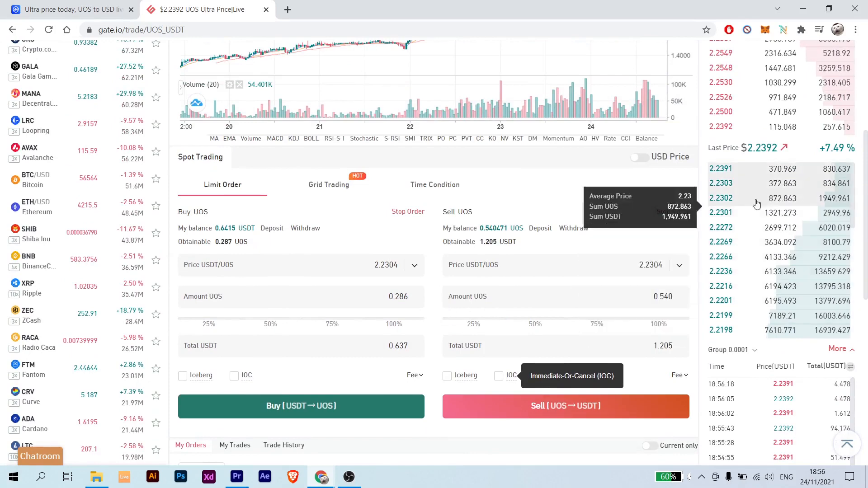
pyautogui.scroll(-2, 740, 281)
pyautogui.scroll(4, 740, 281)
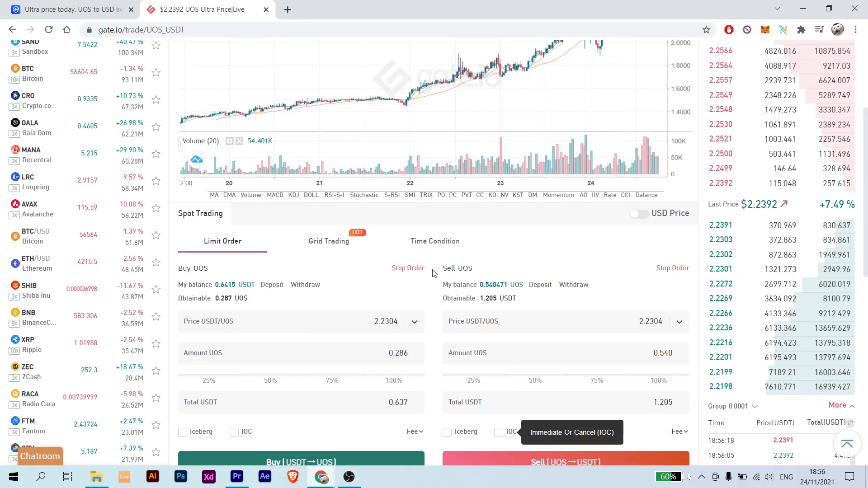
pyautogui.scroll(-3, 433, 273)
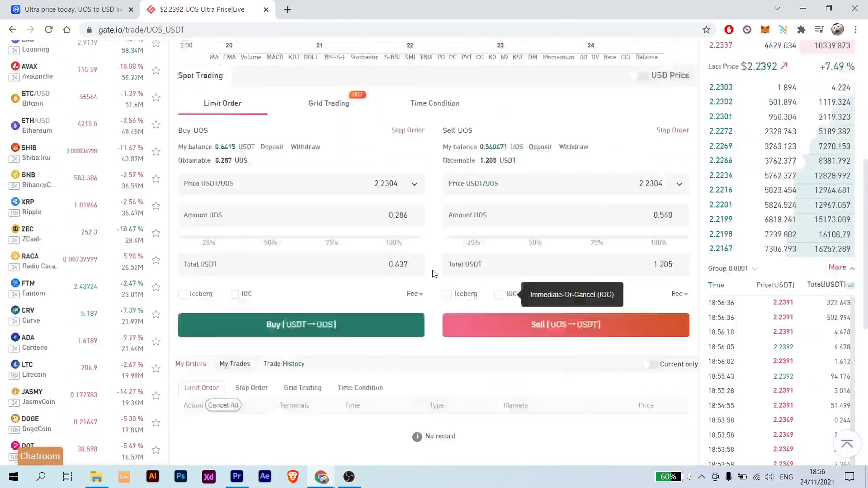
pyautogui.scroll(2, 432, 274)
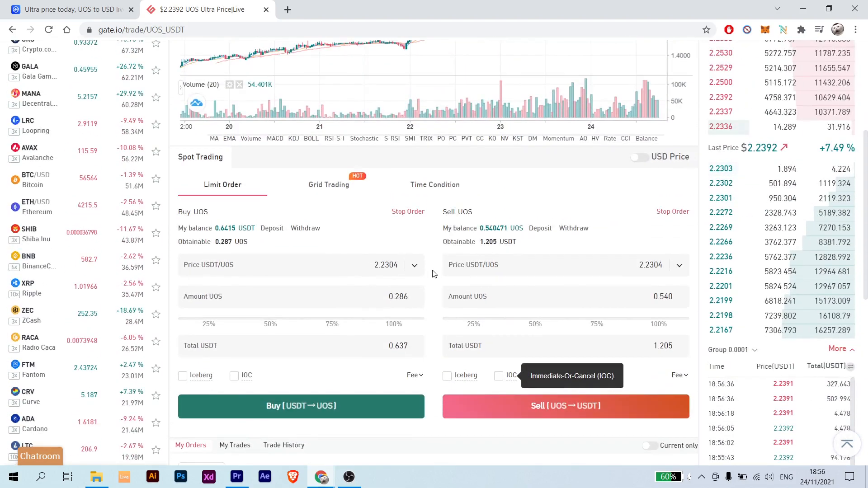